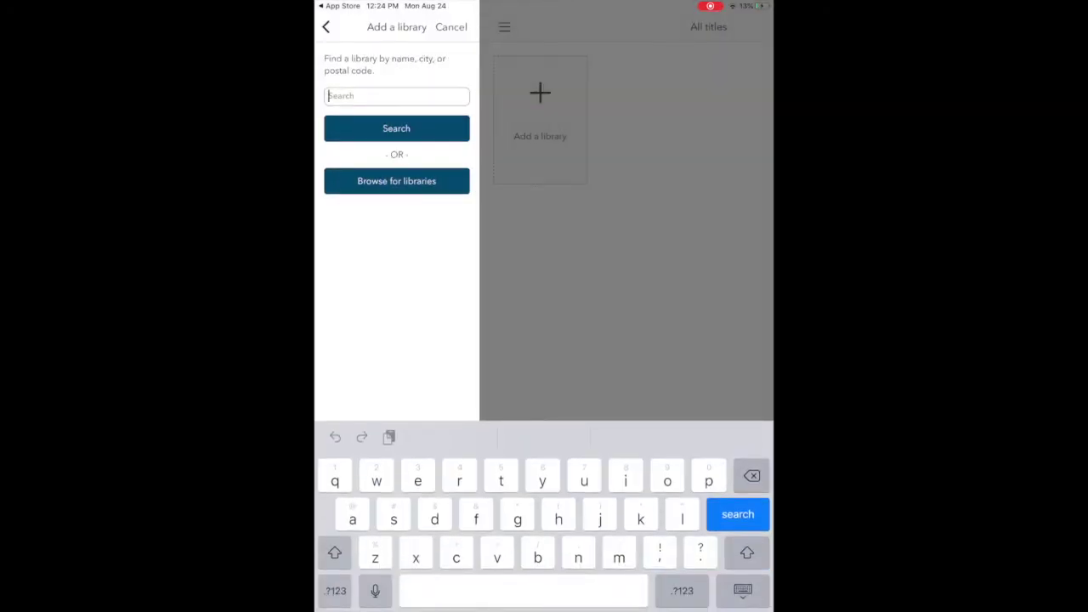
Step: Search the library finder for 'bais' to find BAISL Shared Digital Collection
{"action": "type", "text": "ba"}
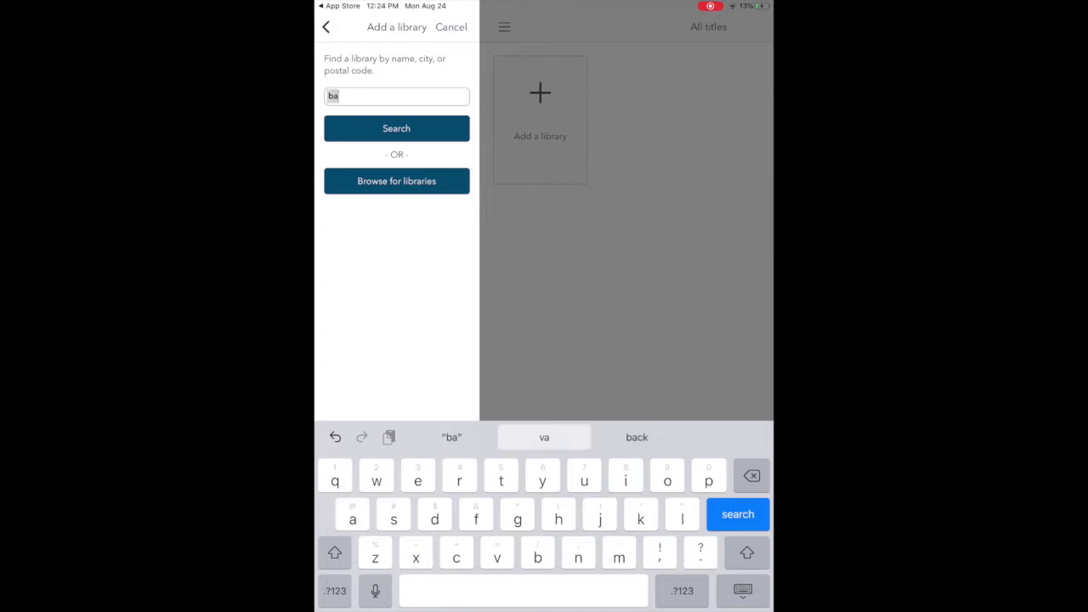
{"action": "type", "text": "is"}
{"action": "left_click", "coordinate": [396, 128]}
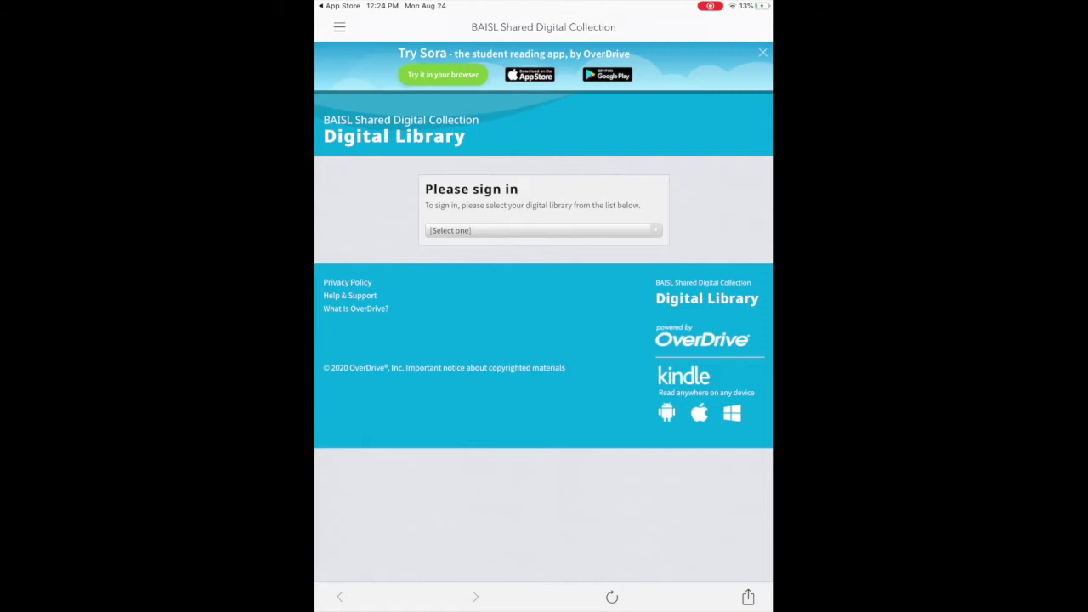
Step: Sign in through St Ignatius College Preparatory with the student username, with Remember checked
{"action": "left_click", "coordinate": [544, 230]}
{"action": "scroll", "coordinate": [549, 425], "scroll_direction": "down", "scroll_amount": 10}
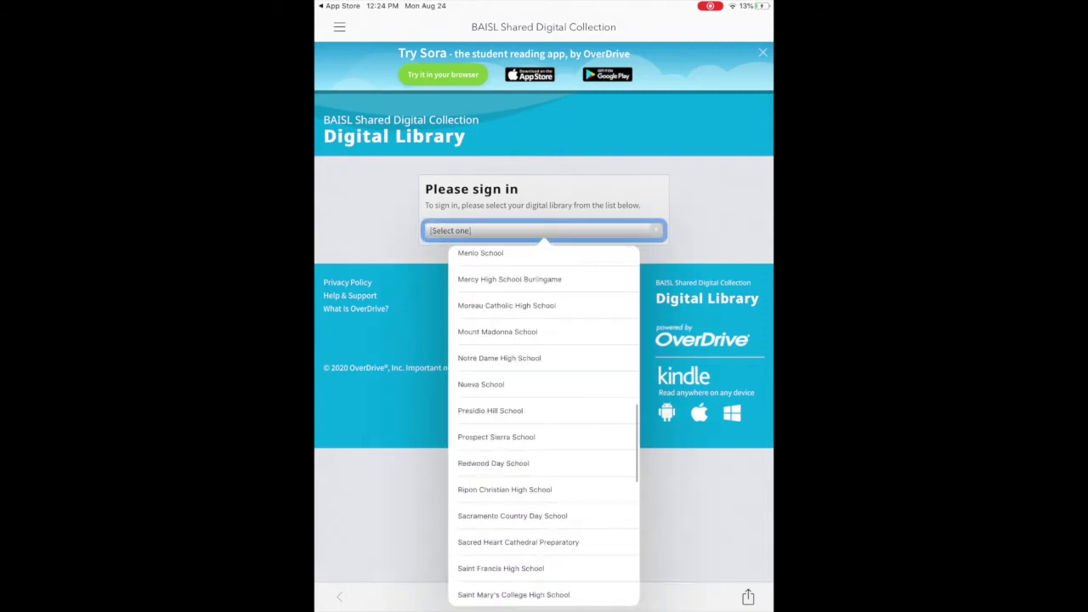
{"action": "scroll", "coordinate": [544, 425], "scroll_direction": "down", "scroll_amount": 5}
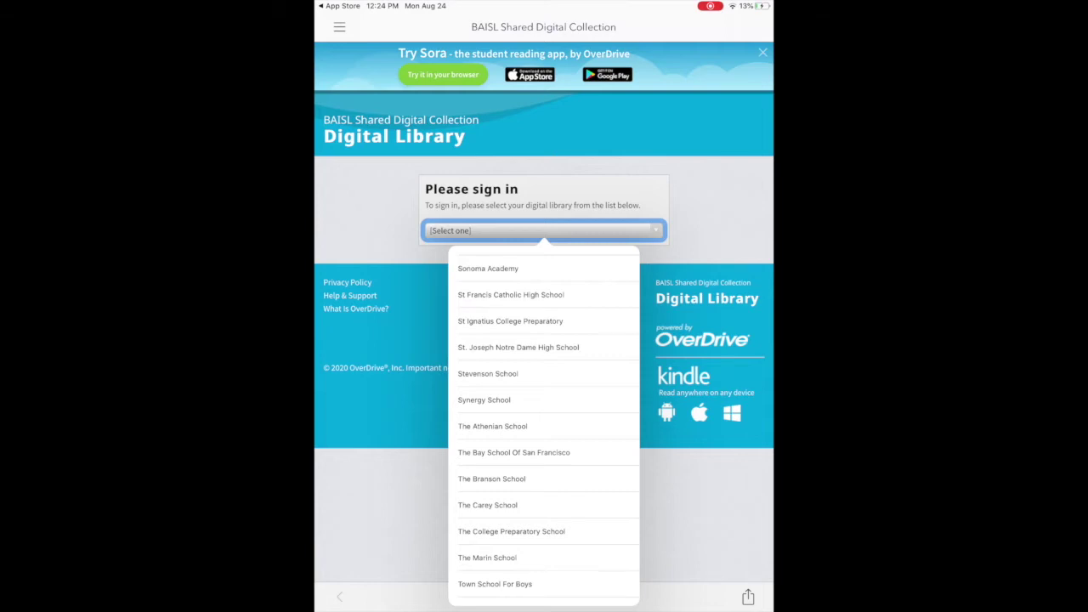
{"action": "left_click", "coordinate": [510, 320]}
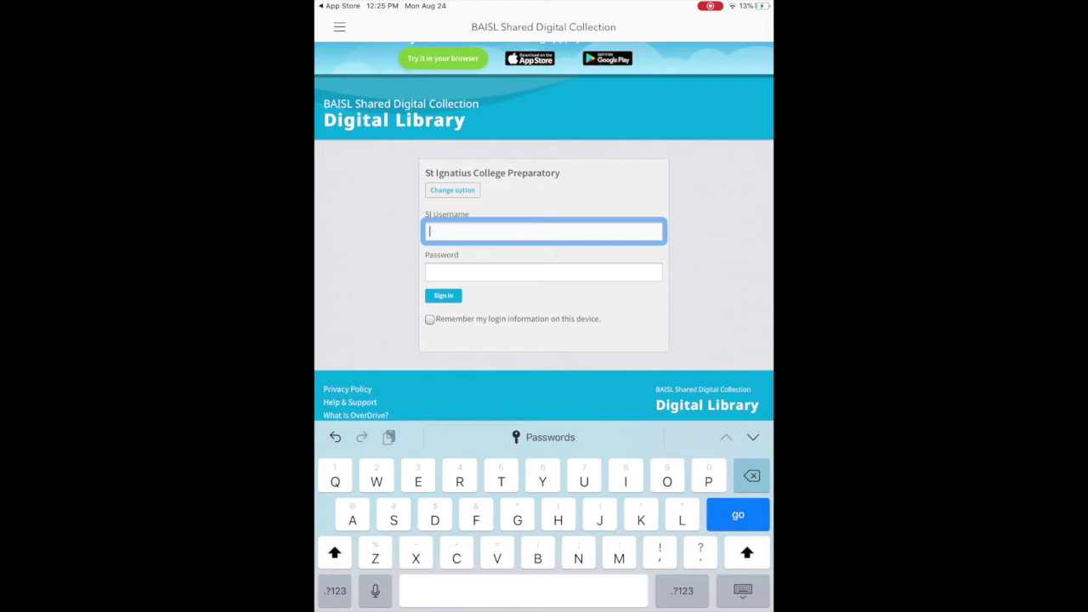
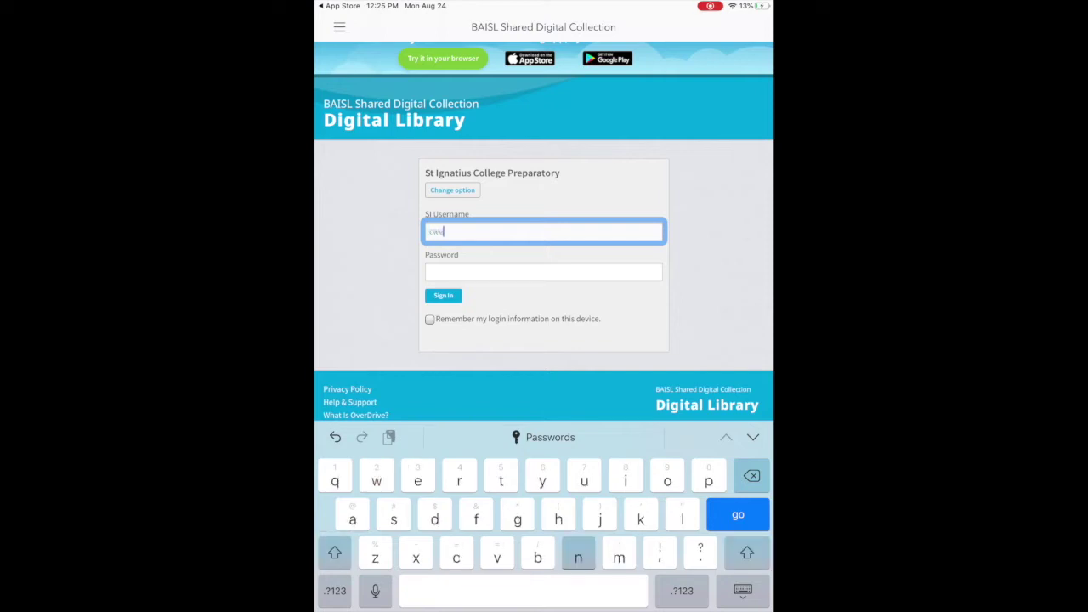
{"action": "key", "text": "Tab"}
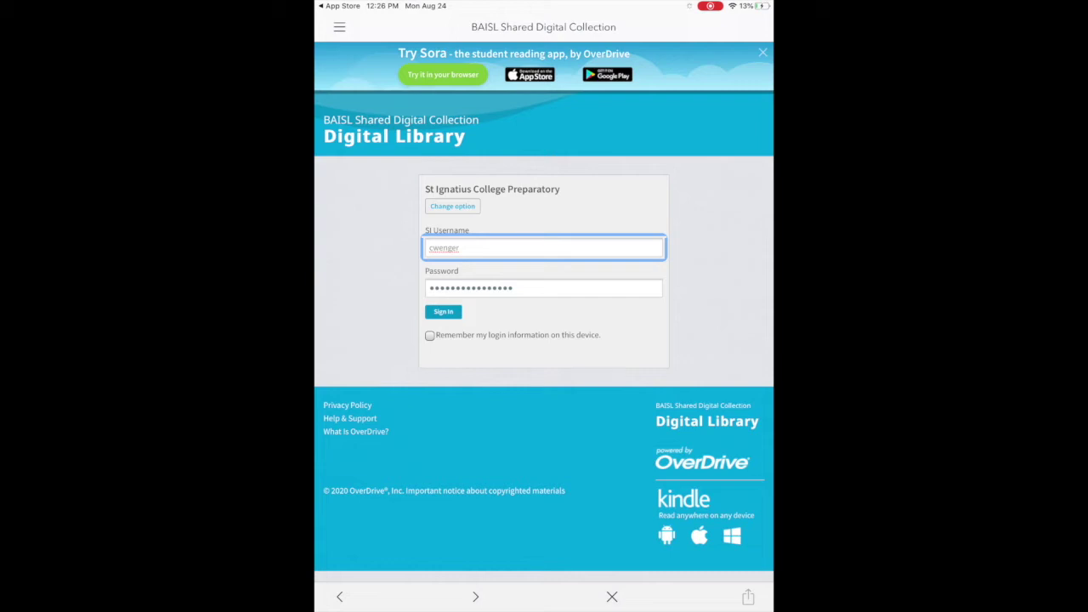
{"action": "left_click", "coordinate": [429, 335]}
{"action": "key", "text": "Tab"}
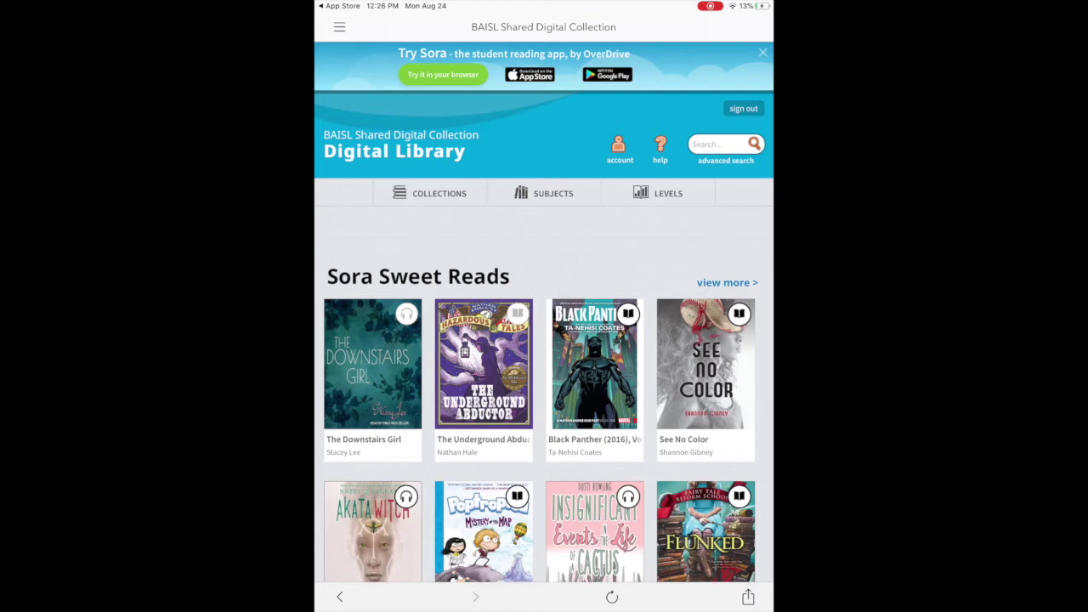
Step: Add another library by searching 'San francisco public' and choose Ortega Branch Library
{"action": "left_click", "coordinate": [339, 26]}
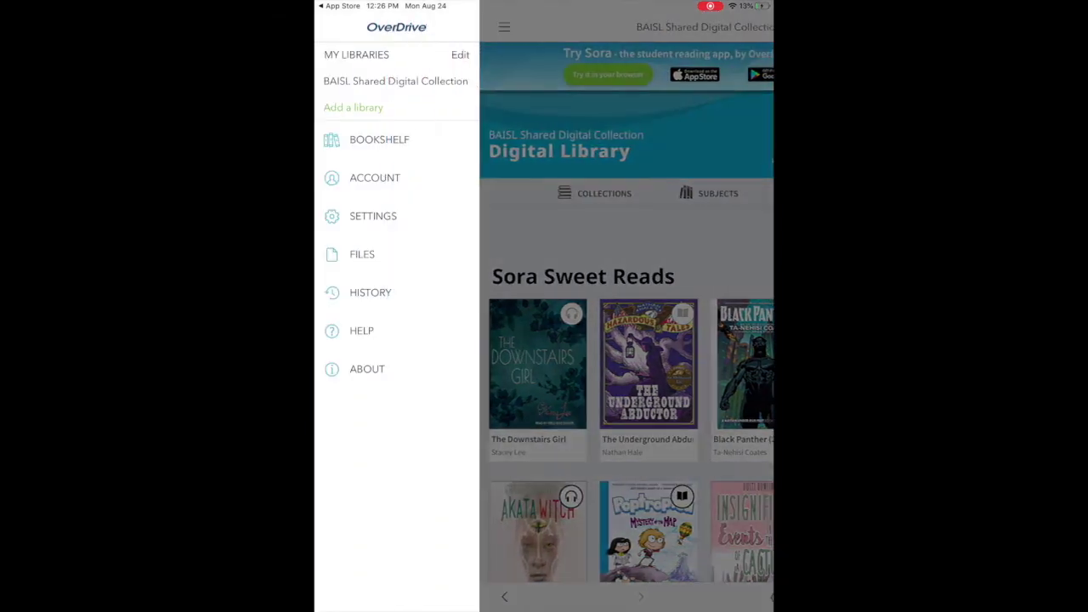
{"action": "left_click", "coordinate": [353, 107]}
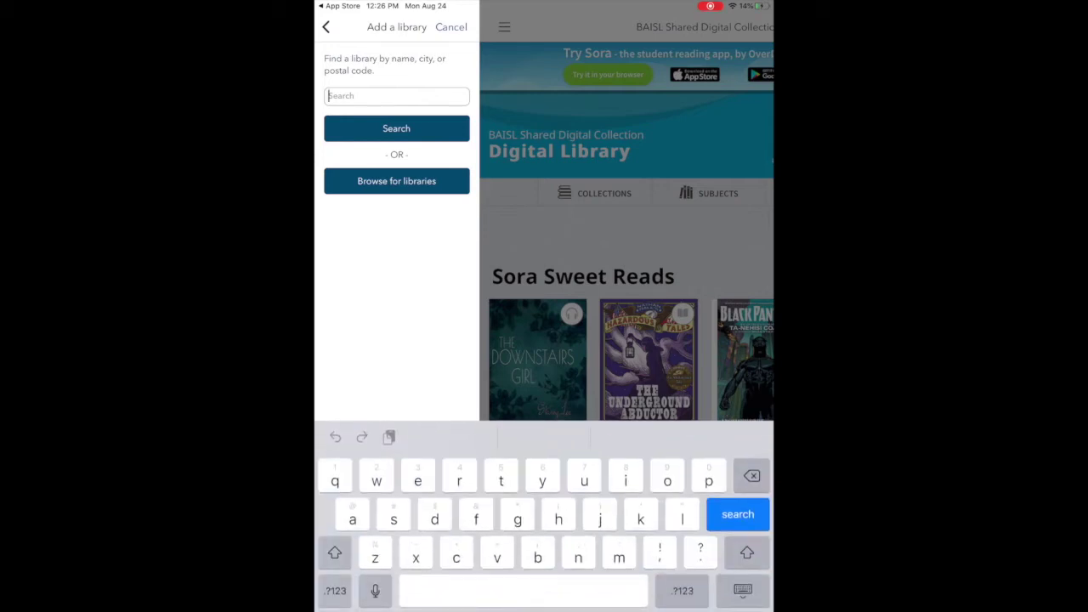
{"action": "type", "text": "San"}
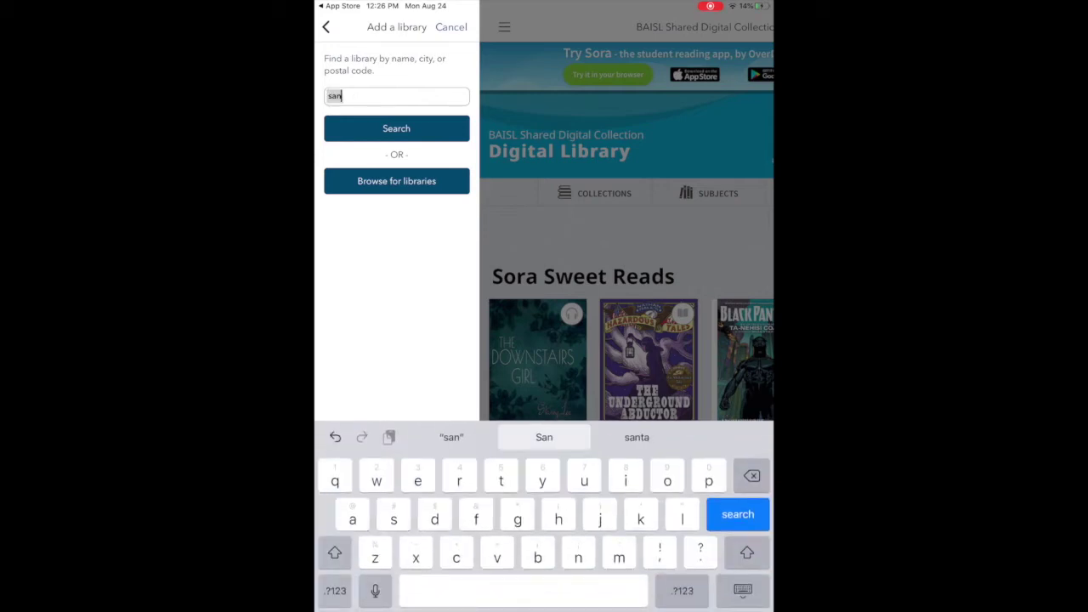
{"action": "type", "text": " fran"}
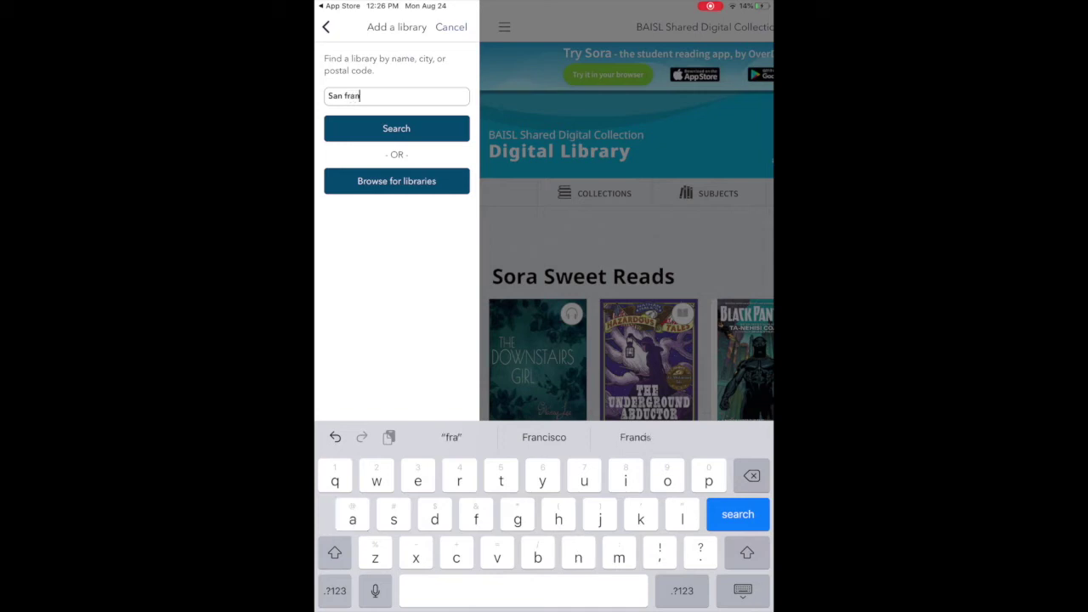
{"action": "type", "text": "cis"}
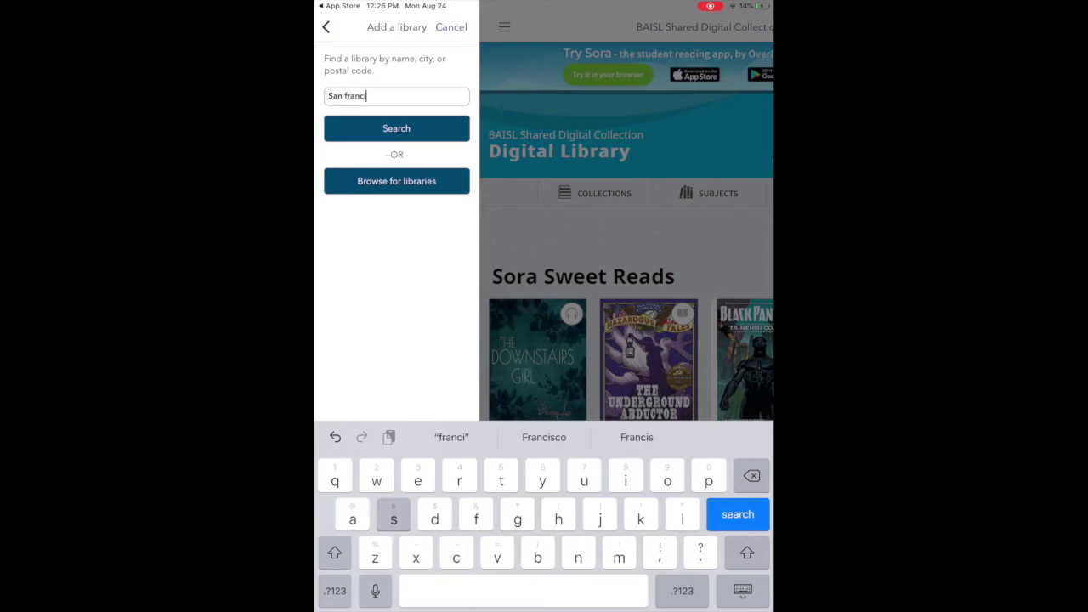
{"action": "type", "text": "co"}
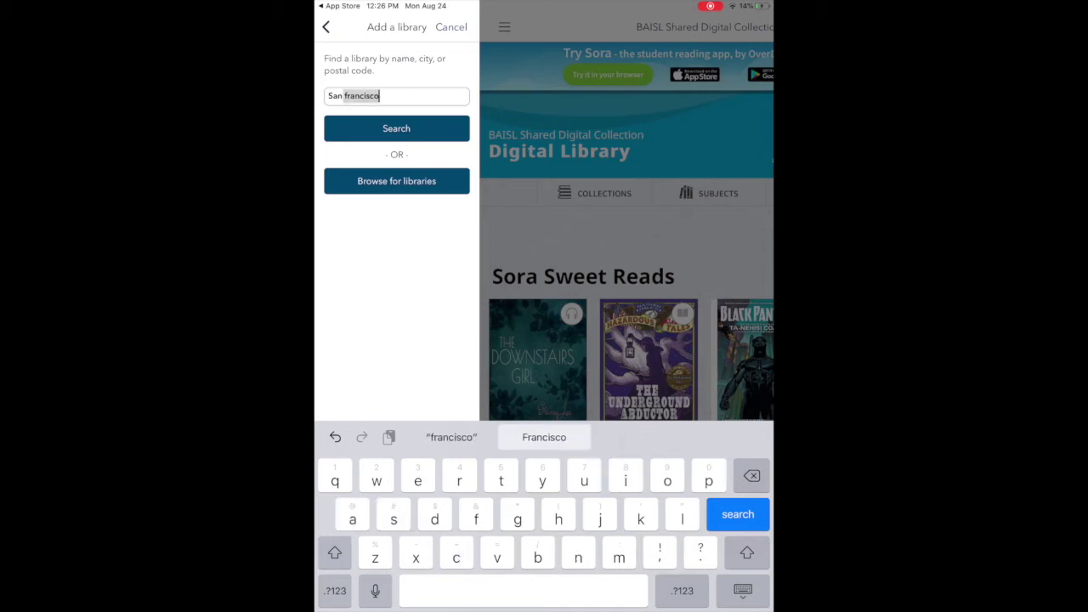
{"action": "type", "text": " p"}
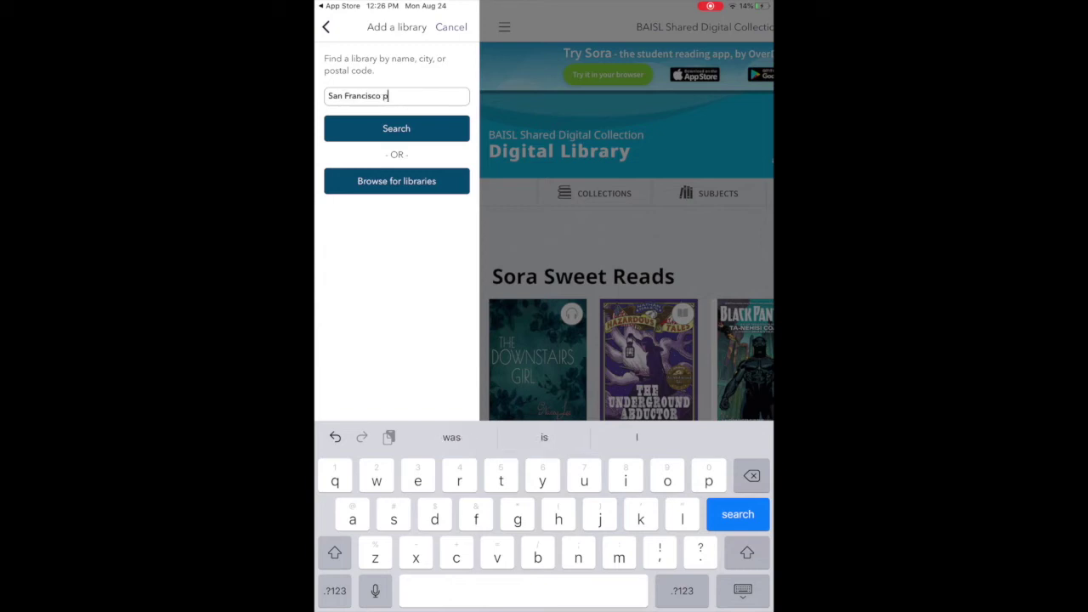
{"action": "type", "text": "ublic"}
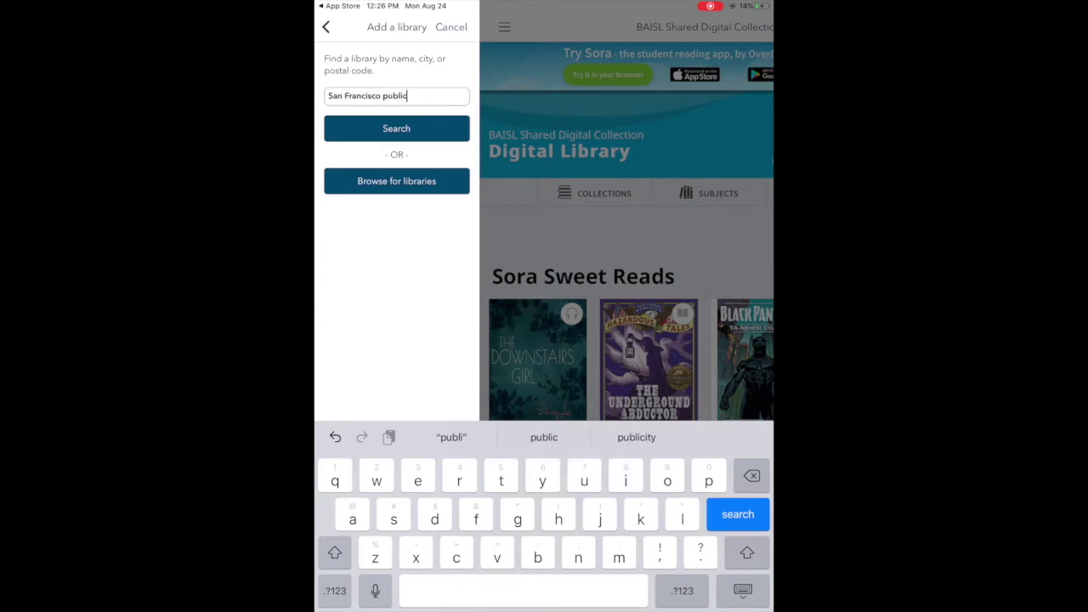
{"action": "left_click", "coordinate": [396, 129]}
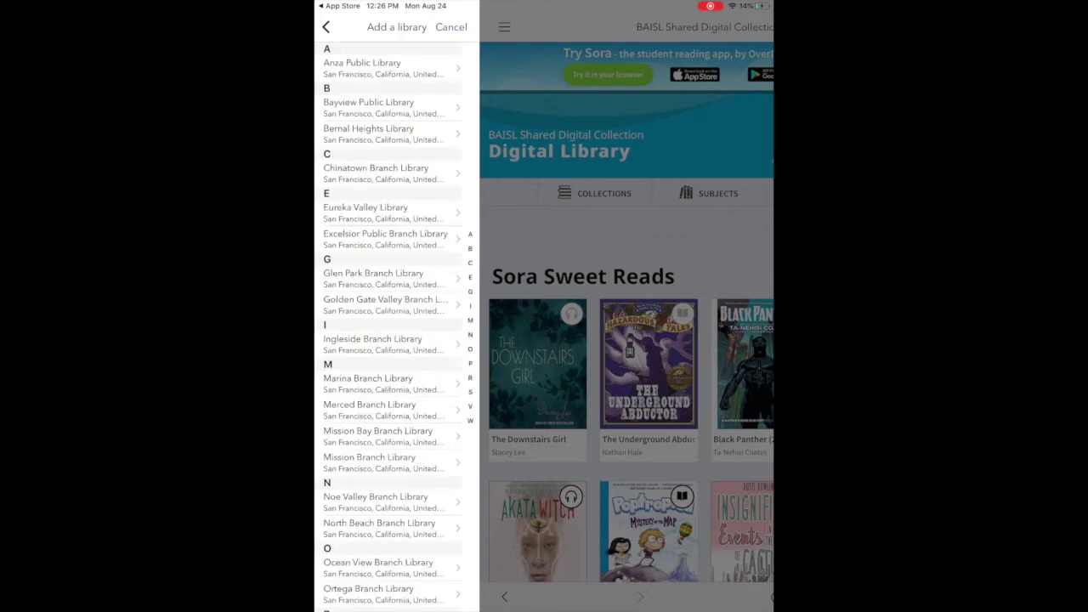
{"action": "scroll", "coordinate": [388, 328], "scroll_direction": "down", "scroll_amount": 5}
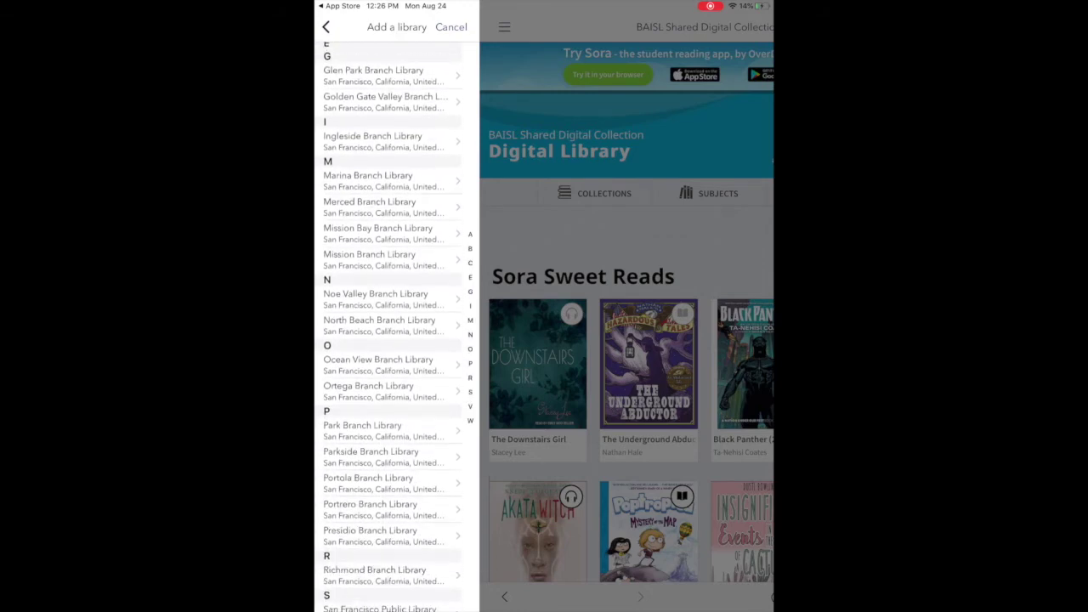
{"action": "scroll", "coordinate": [388, 328], "scroll_direction": "up", "scroll_amount": 1}
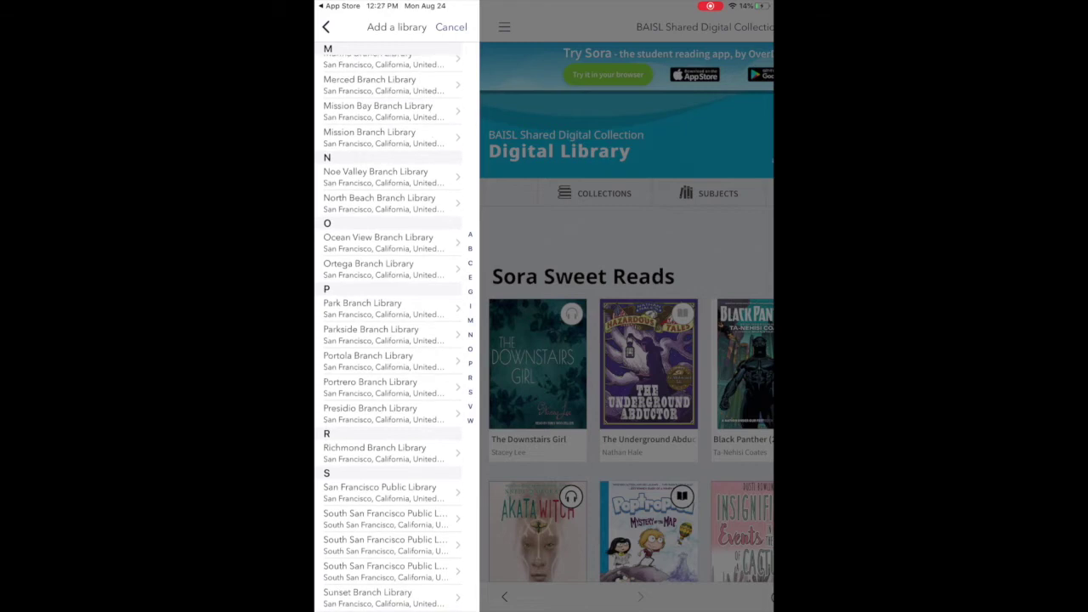
{"action": "left_click", "coordinate": [382, 269]}
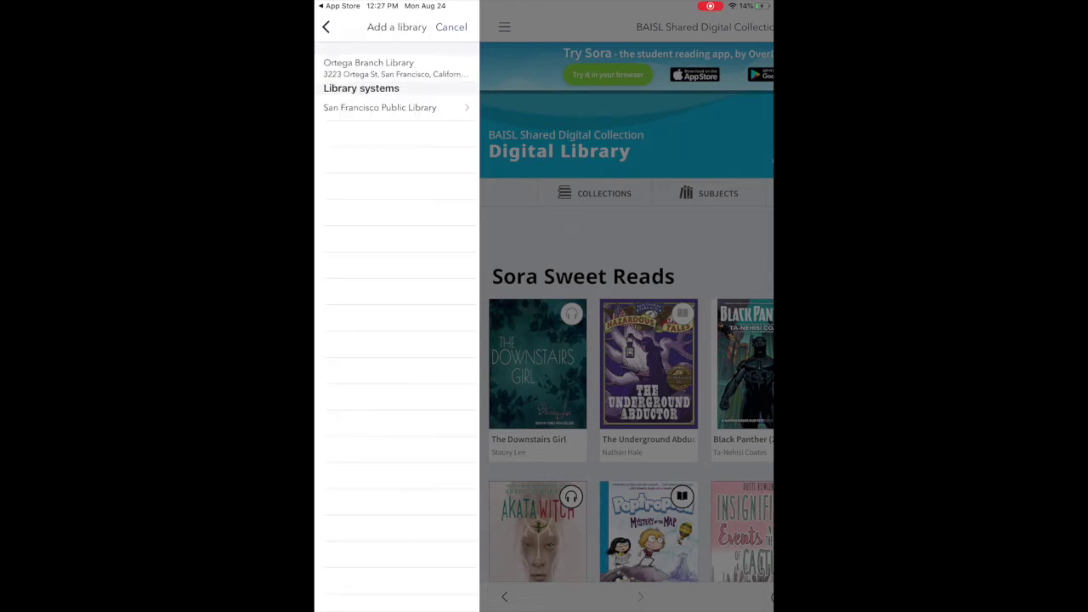
Step: Open San Francisco Public Library under Library systems and bring up the side menu
{"action": "left_click", "coordinate": [379, 107]}
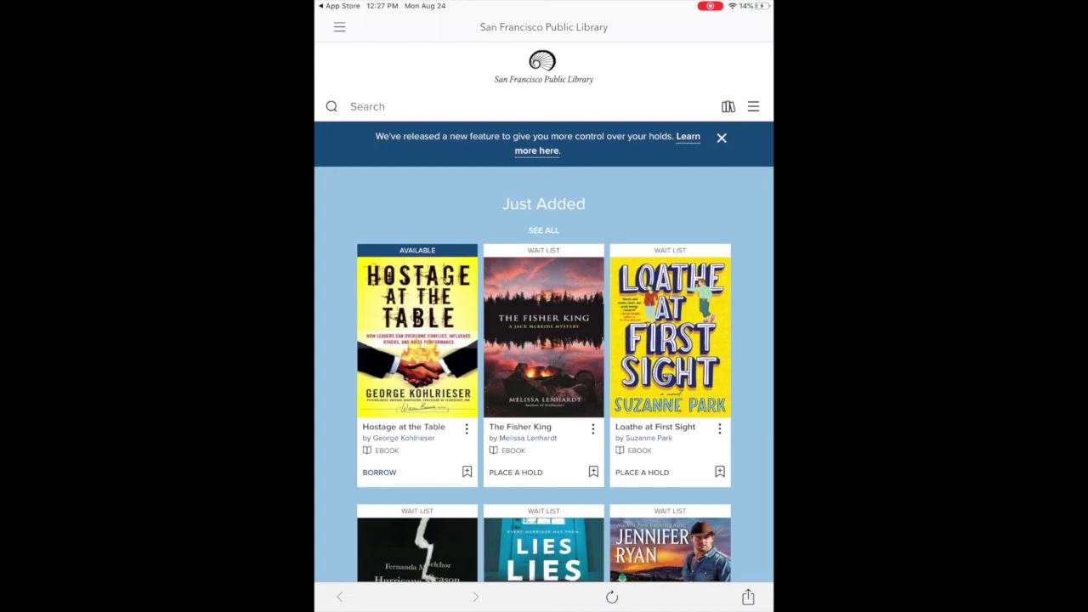
{"action": "left_click", "coordinate": [339, 26]}
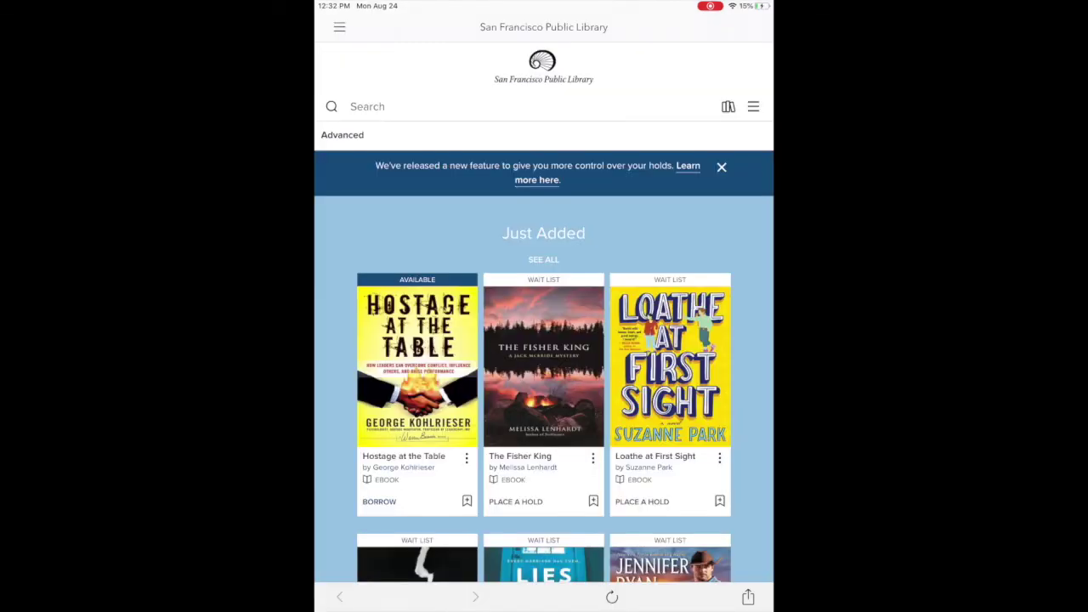
Step: Search the catalogue for 'Bluebird' and pick the 'Bluebird, Bluebird' title suggestion
{"action": "left_click", "coordinate": [367, 106]}
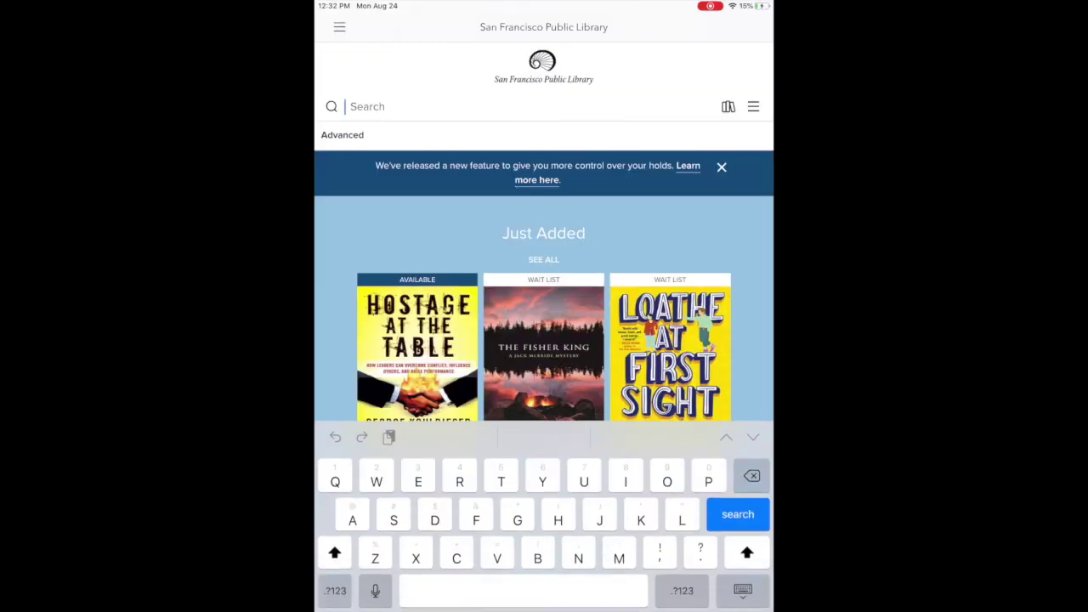
{"action": "type", "text": "Blu"}
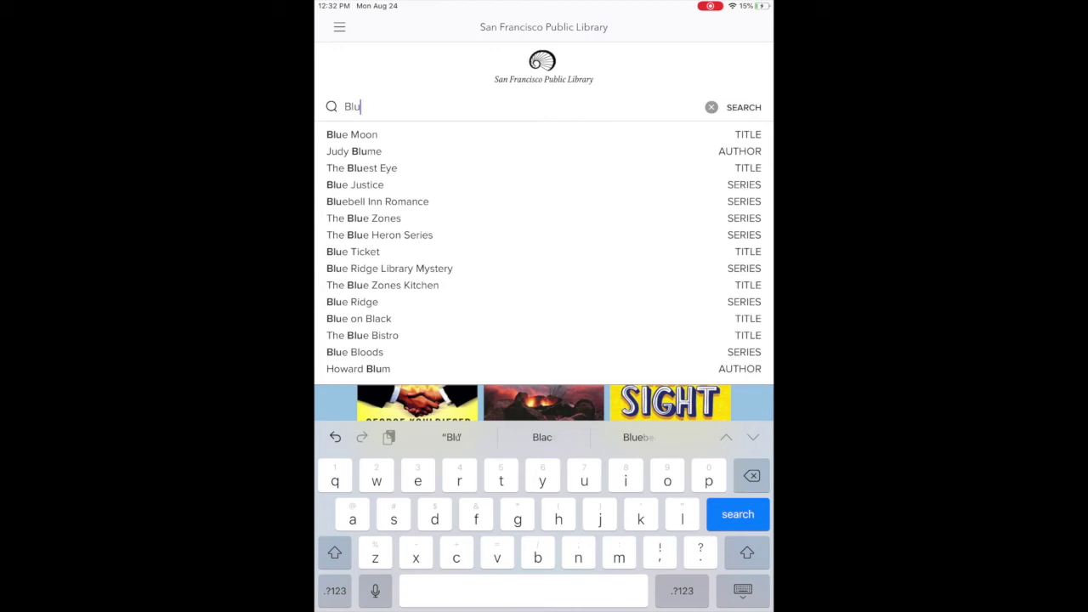
{"action": "type", "text": "ebi"}
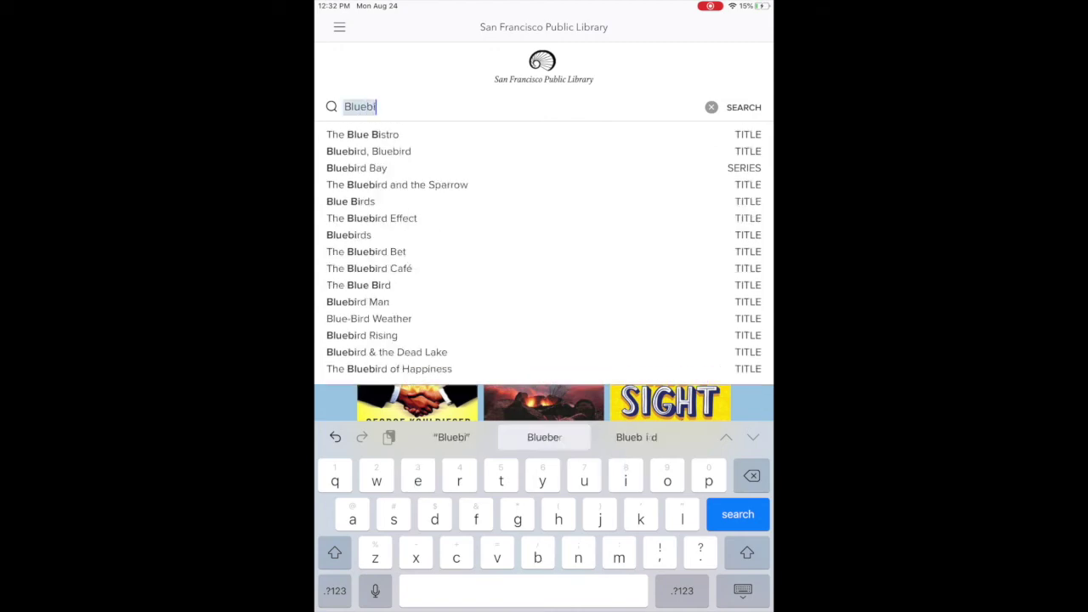
{"action": "type", "text": "rd"}
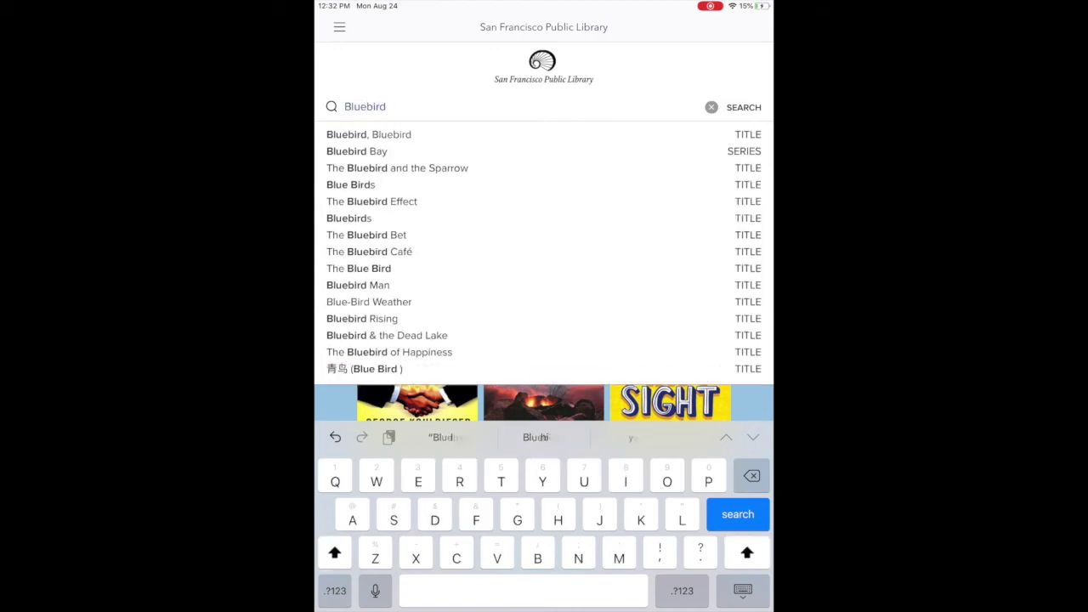
{"action": "left_click", "coordinate": [368, 134]}
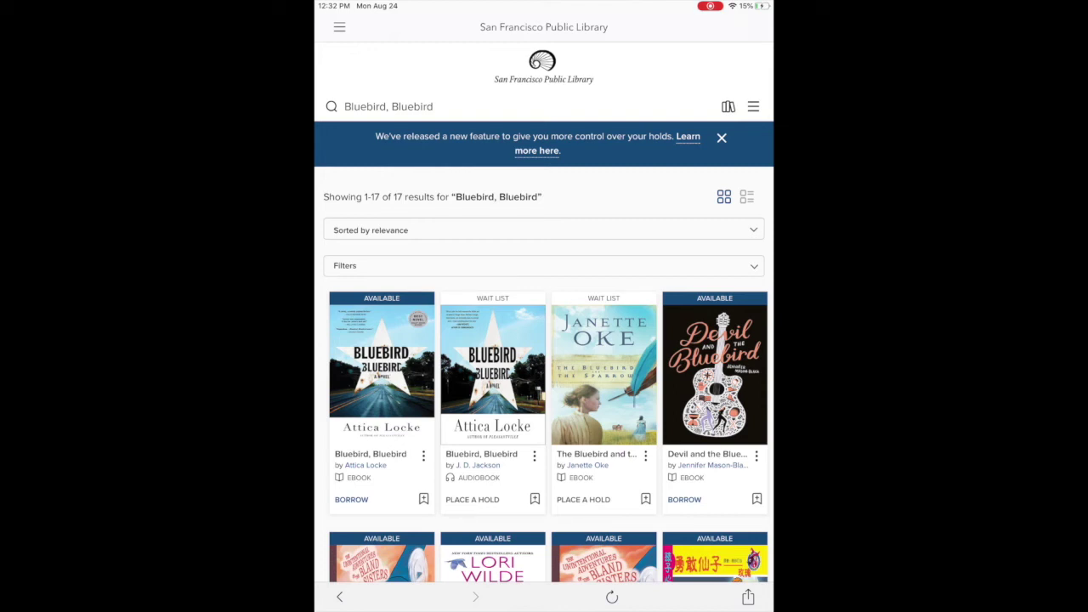
Step: Borrow Attica Locke's Bluebird, Bluebird for 21 days with the library card, then download the EPUB
{"action": "left_click", "coordinate": [351, 499]}
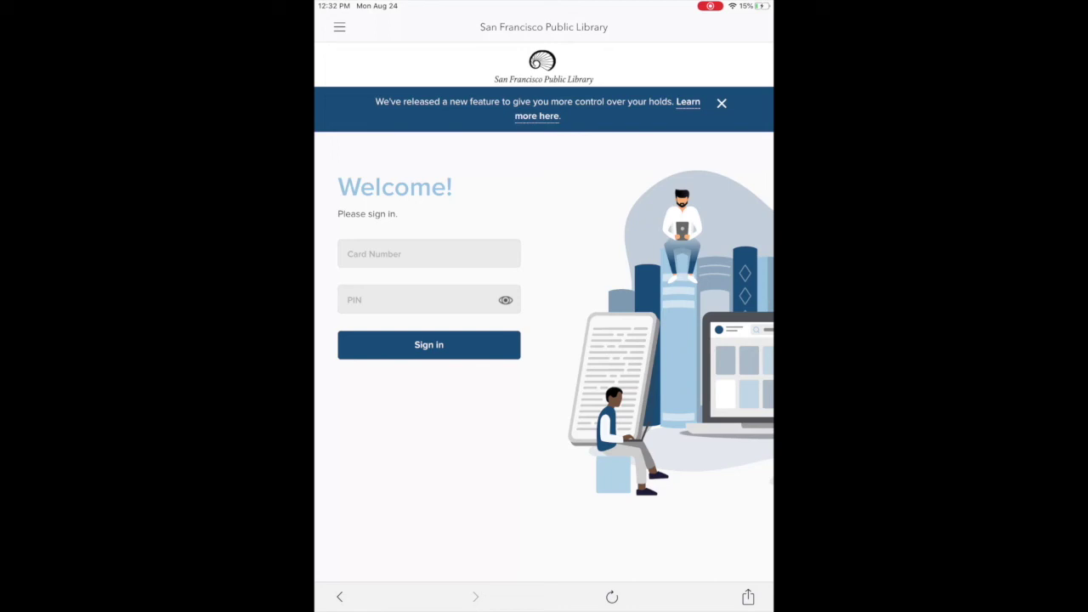
{"action": "left_click", "coordinate": [429, 253]}
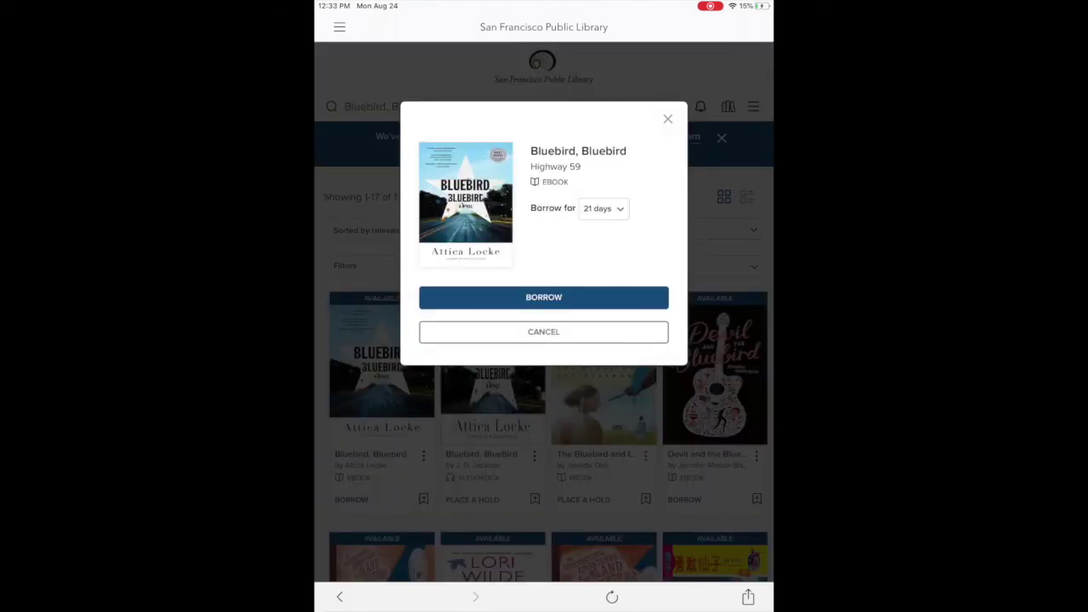
{"action": "left_click", "coordinate": [544, 297]}
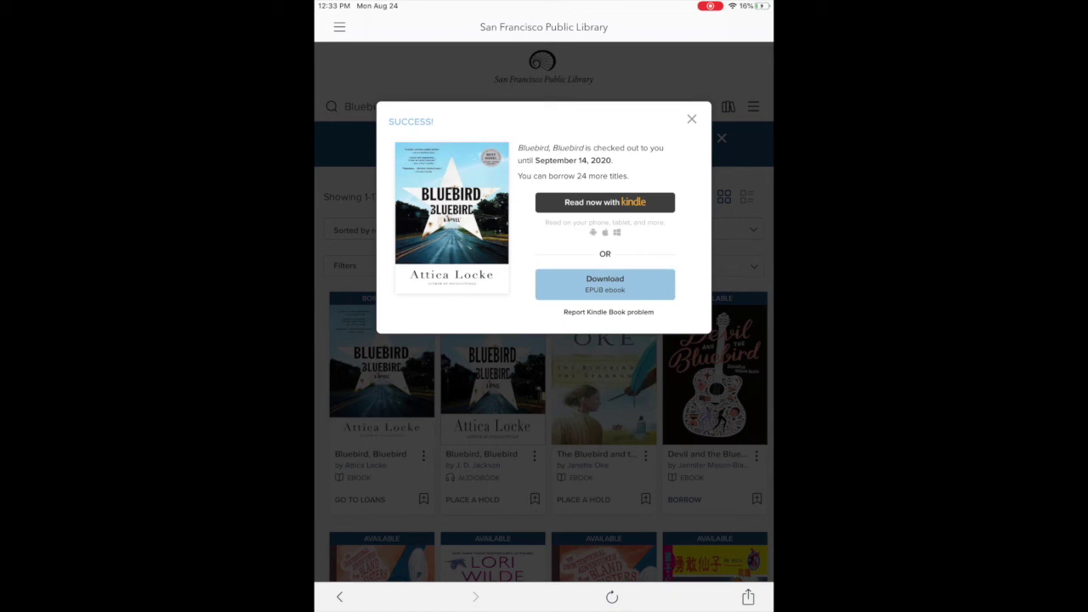
{"action": "left_click", "coordinate": [605, 284]}
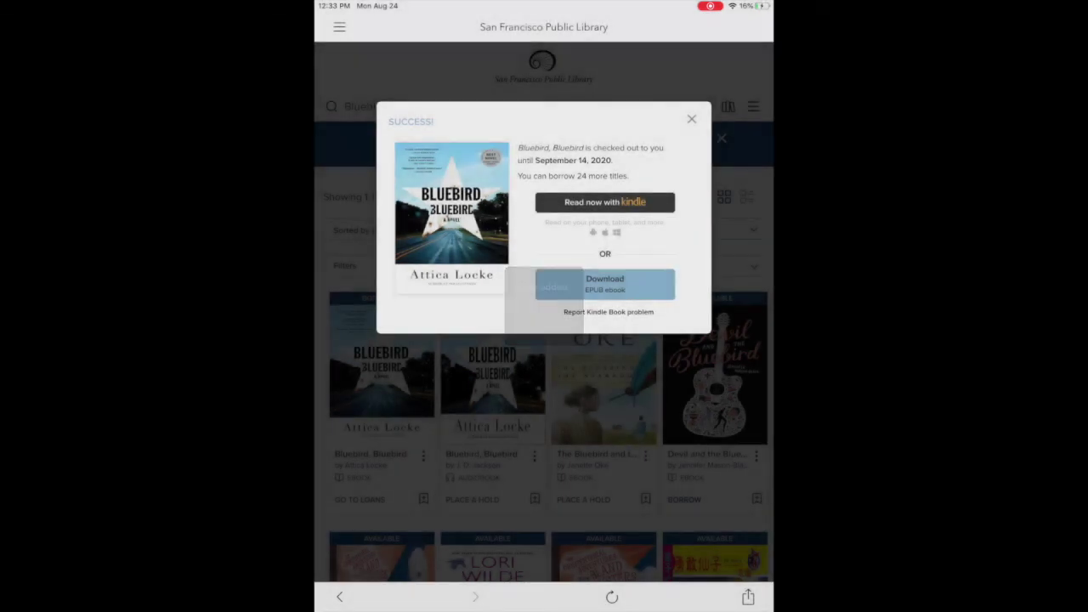
Step: Go to the Bookshelf to see the borrowed Bluebird, Bluebird ebook, then reopen the menu
{"action": "left_click", "coordinate": [340, 26]}
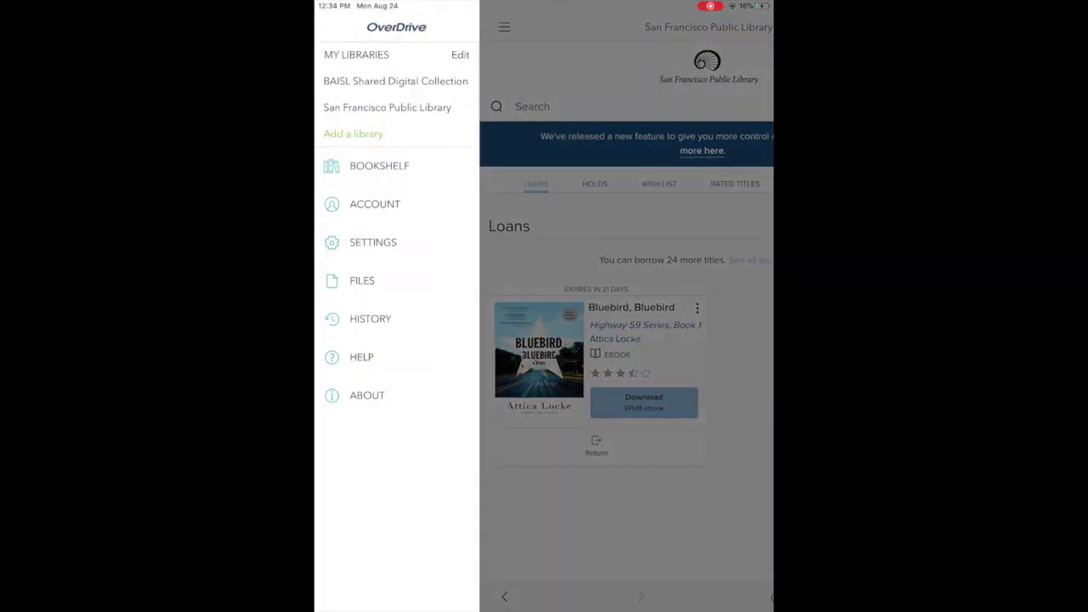
{"action": "left_click", "coordinate": [379, 166]}
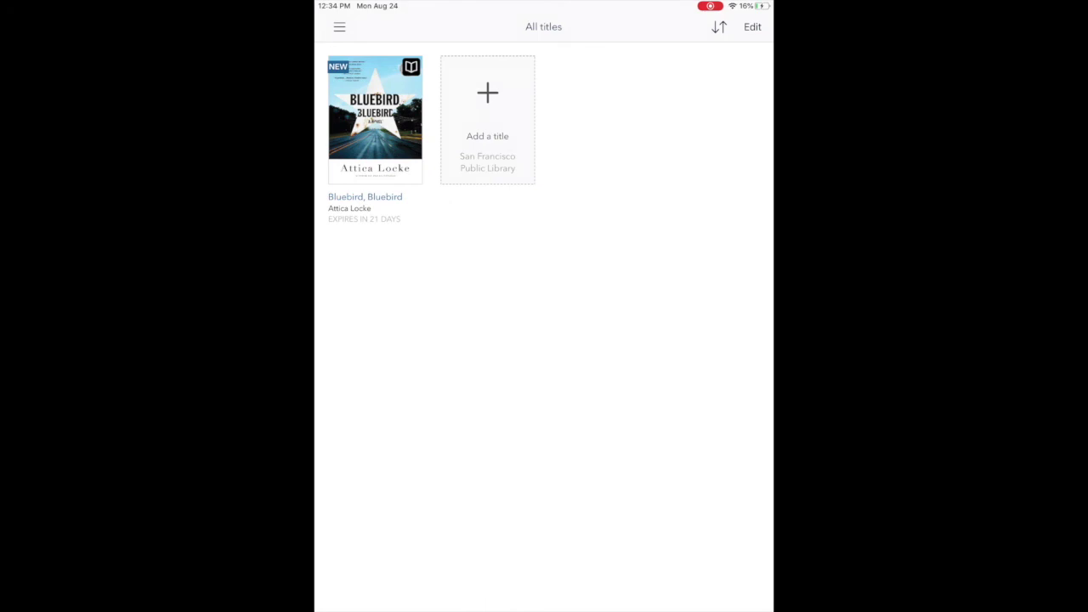
{"action": "left_click", "coordinate": [339, 26]}
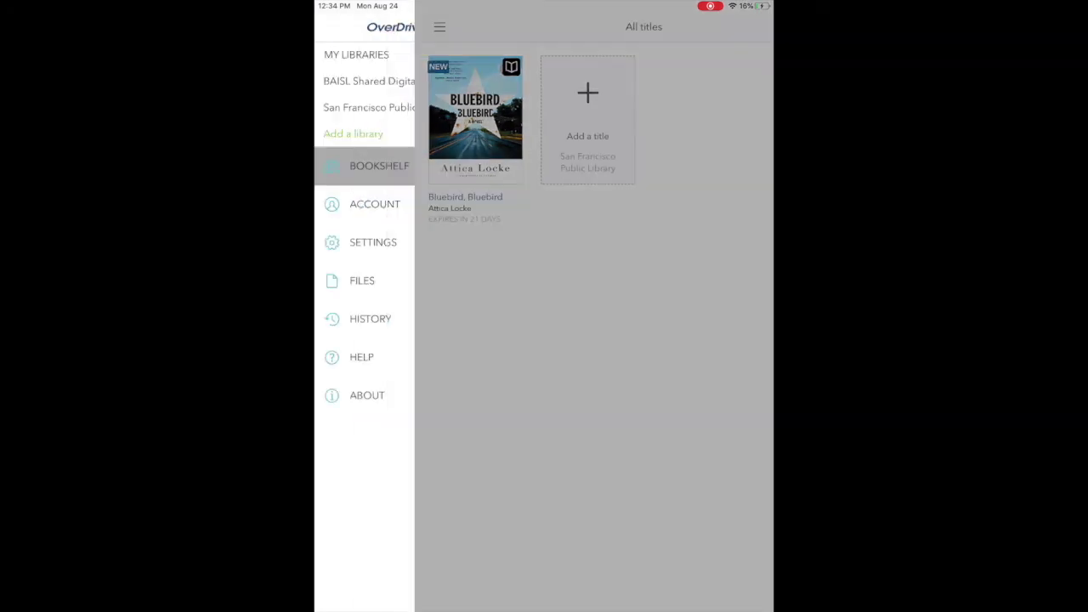